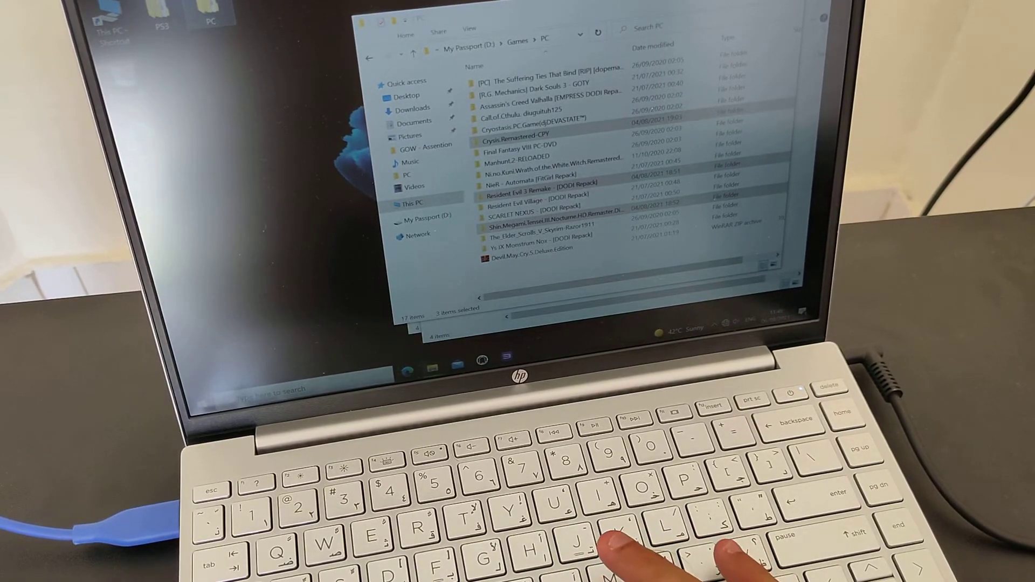
Paste the game folders to start copying 2,325 items, then close the folder window
key("ctrl+v")
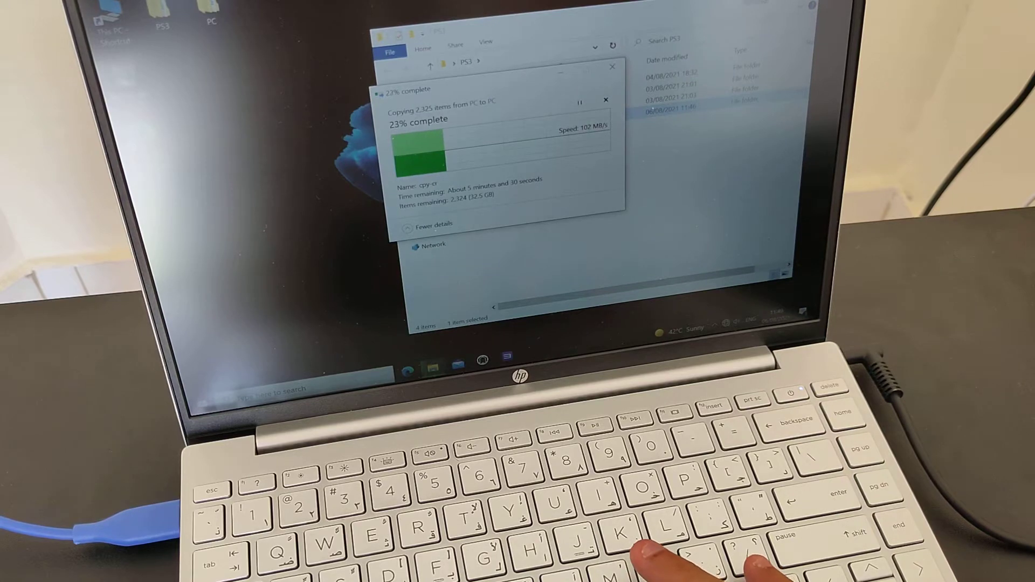
left_click(611, 67)
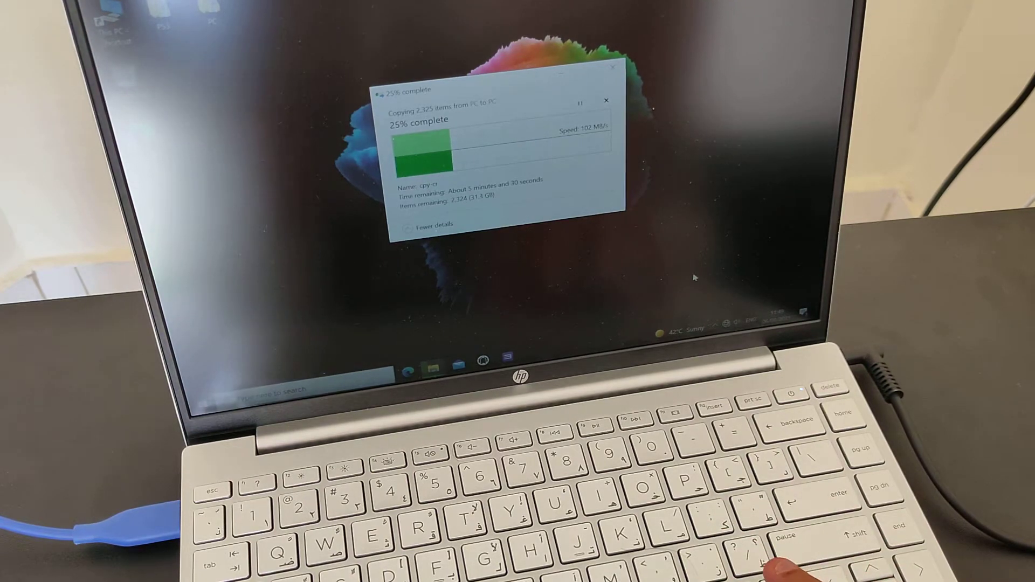
Show the battery flyout with 12% charge, 1h35m to full, and Better battery mode
left_click(714, 321)
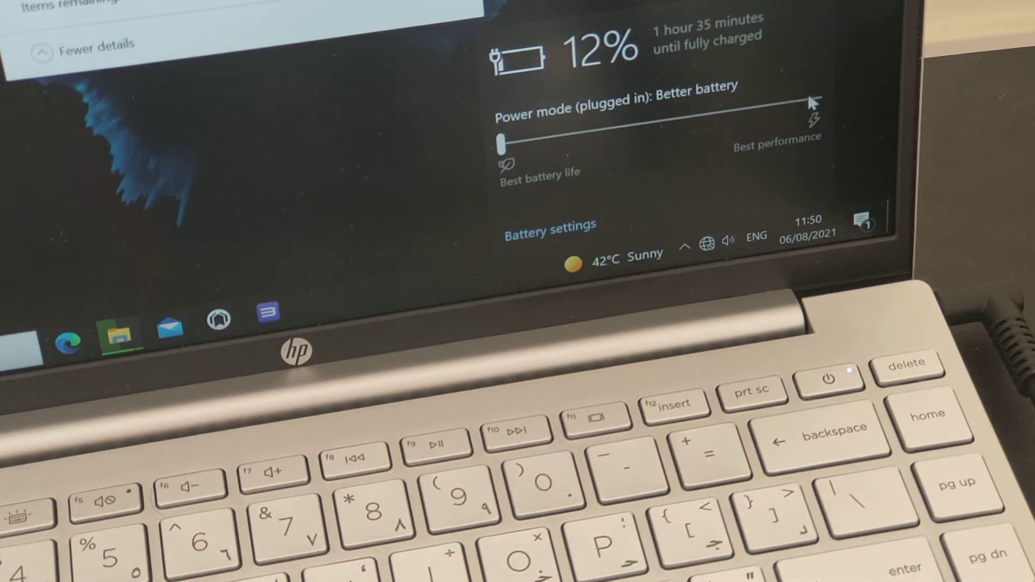
Move the power mode slider to Best performance, with the battery at 16%
left_click(811, 97)
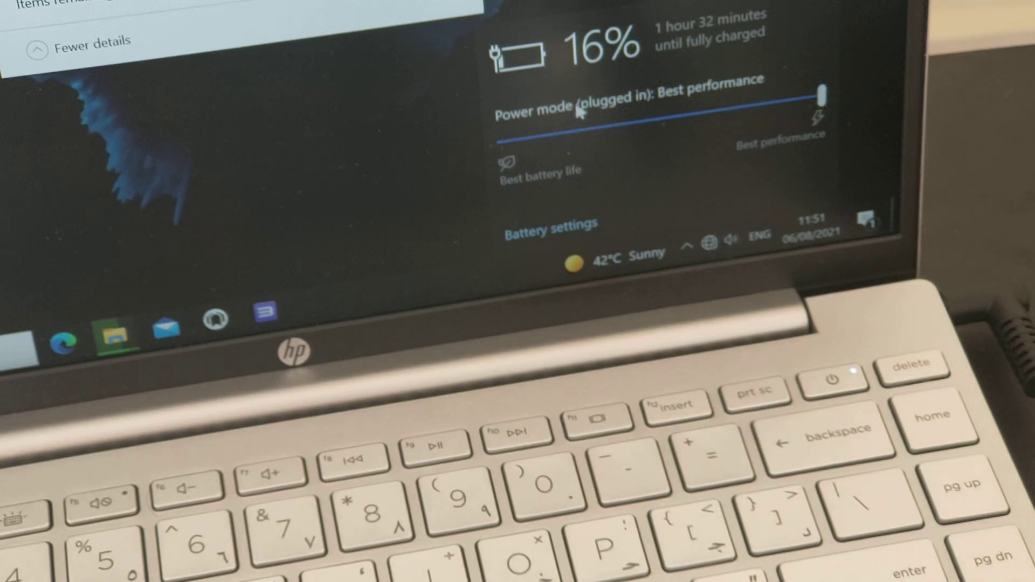
Move the power mode slider back to Better battery, with charge still at 16%
left_click(506, 139)
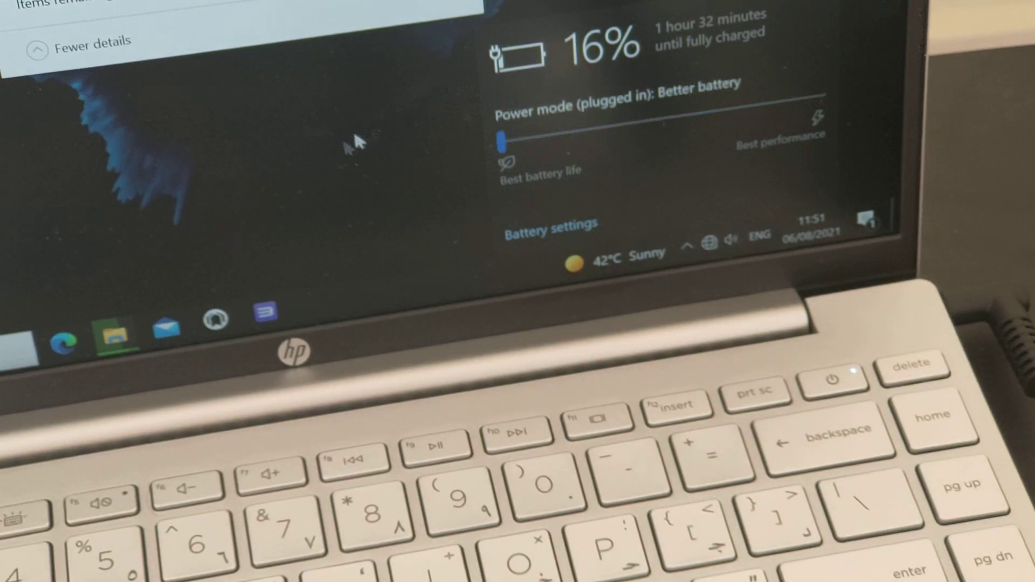